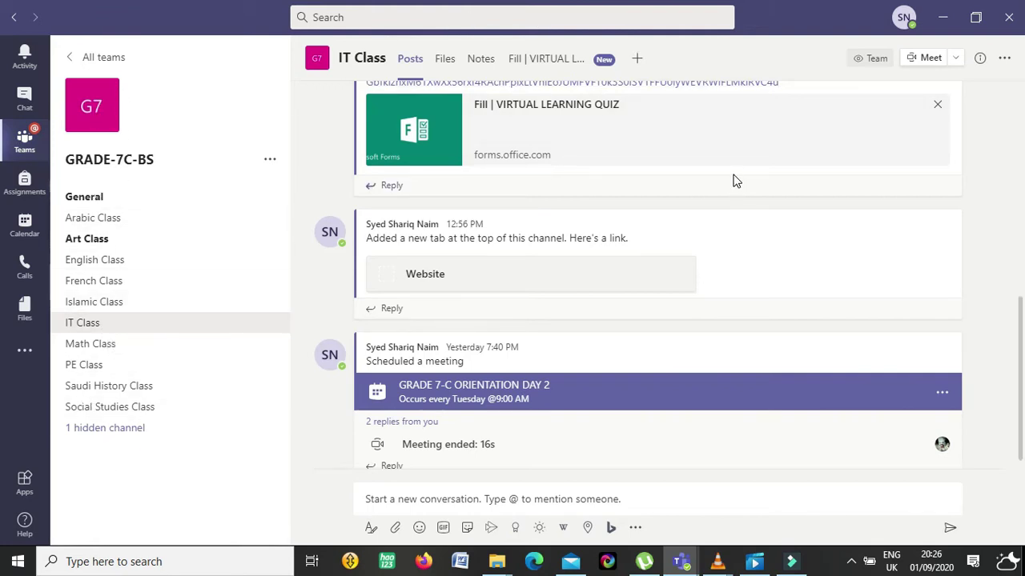
Start a Meet now meeting from the IT Class channel posts in GRADE-7C-BS
scroll(734, 180, up, 5)
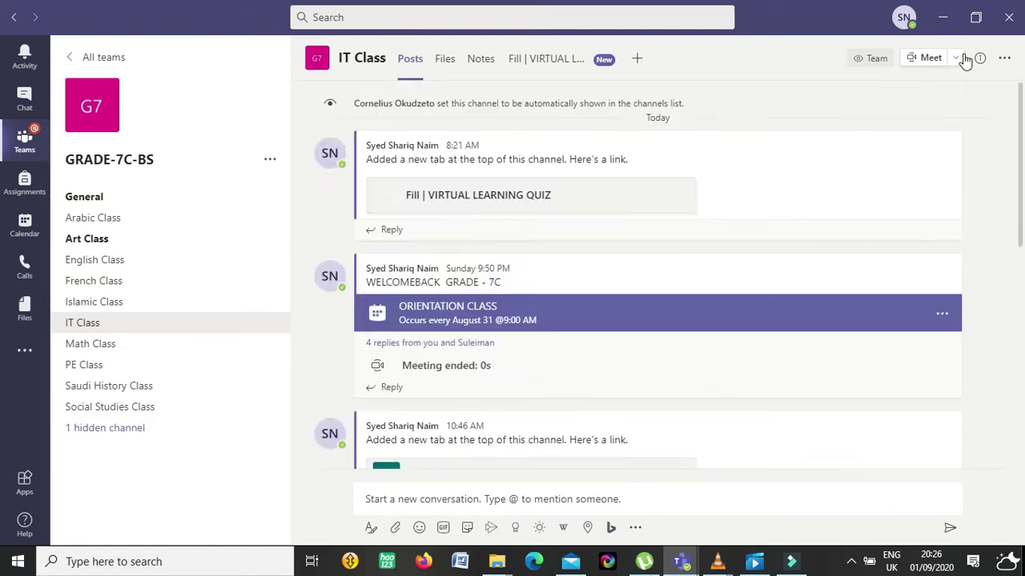
click(933, 62)
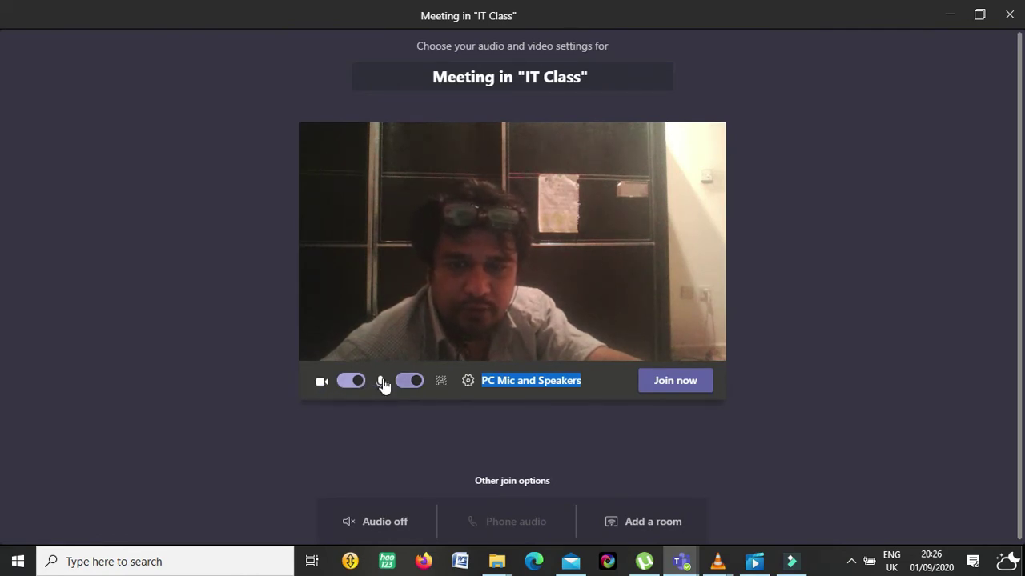
Open the background effects options on the pre-join screen
click(442, 385)
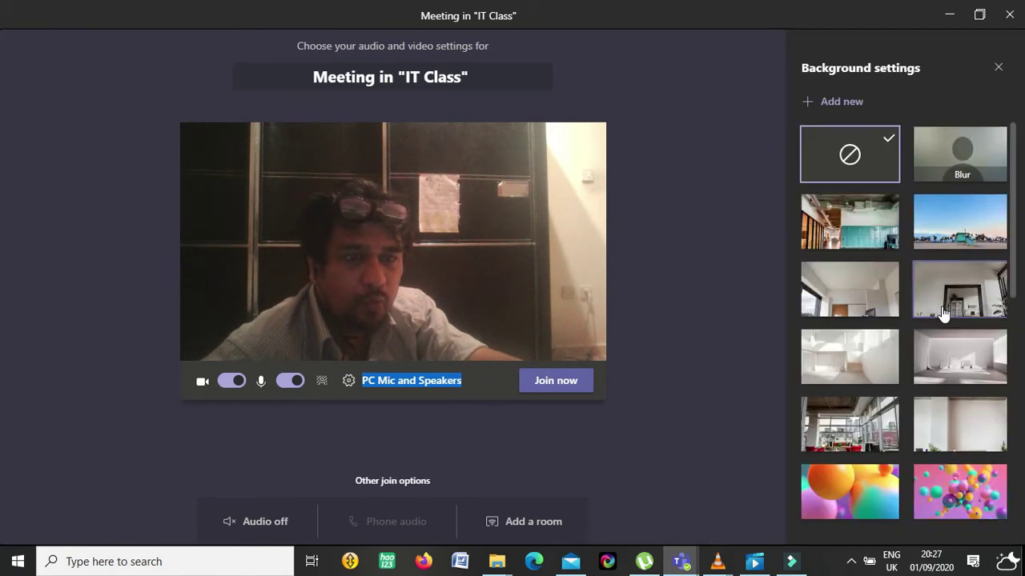
Try the mountain valley and classroom backgrounds, then apply the sci-fi lab background
scroll(942, 311, down, 6)
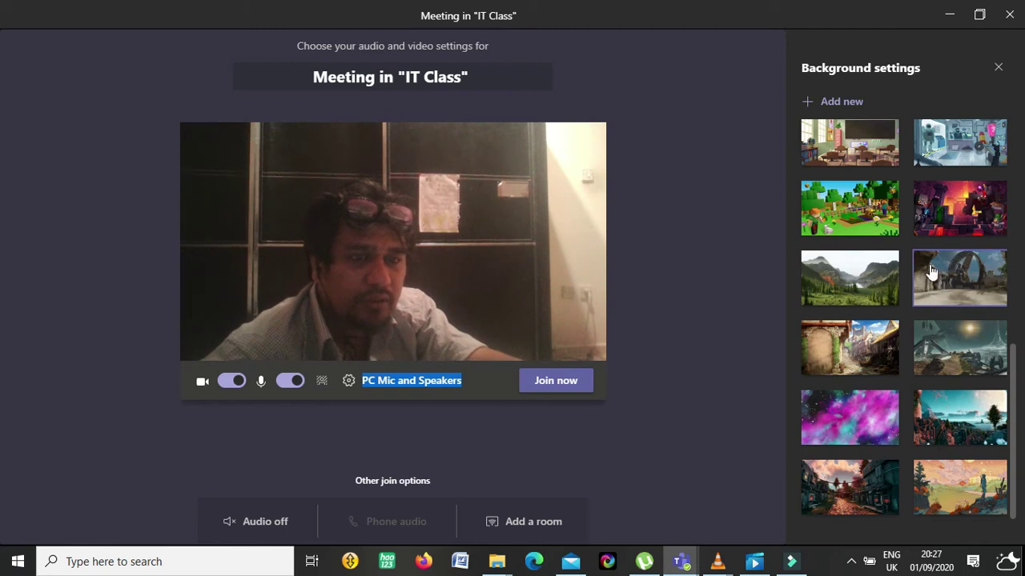
click(855, 290)
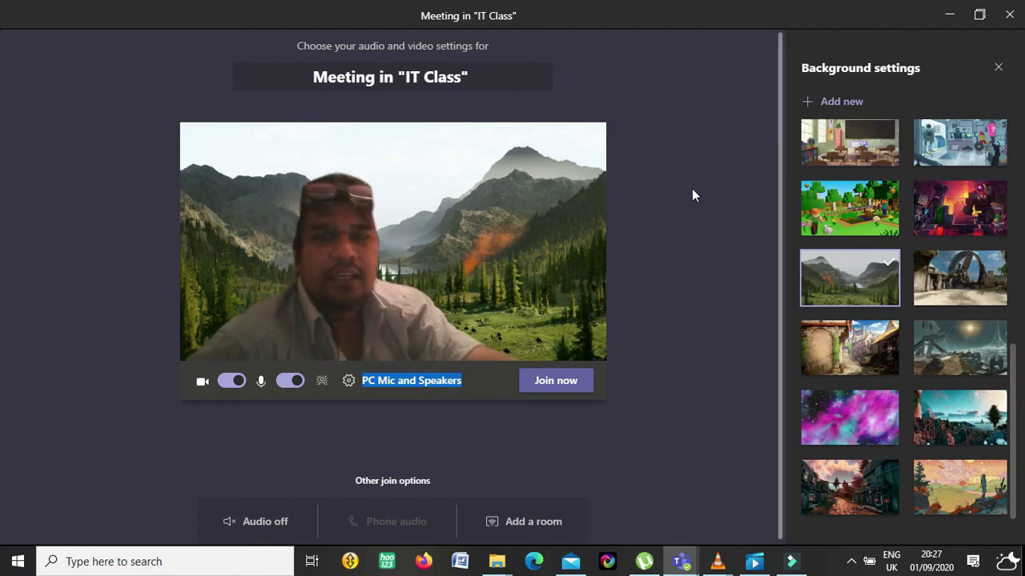
click(836, 148)
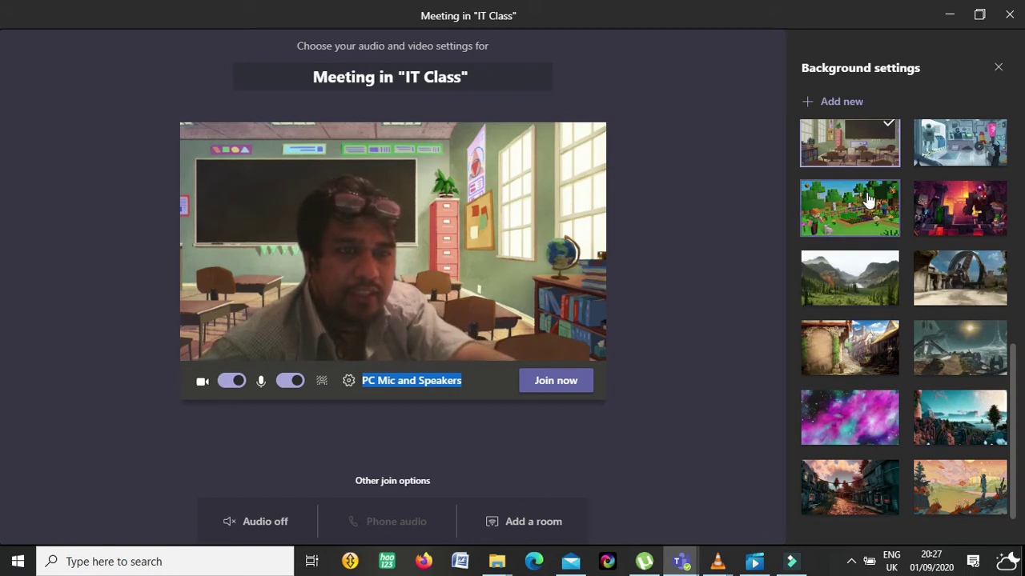
click(936, 154)
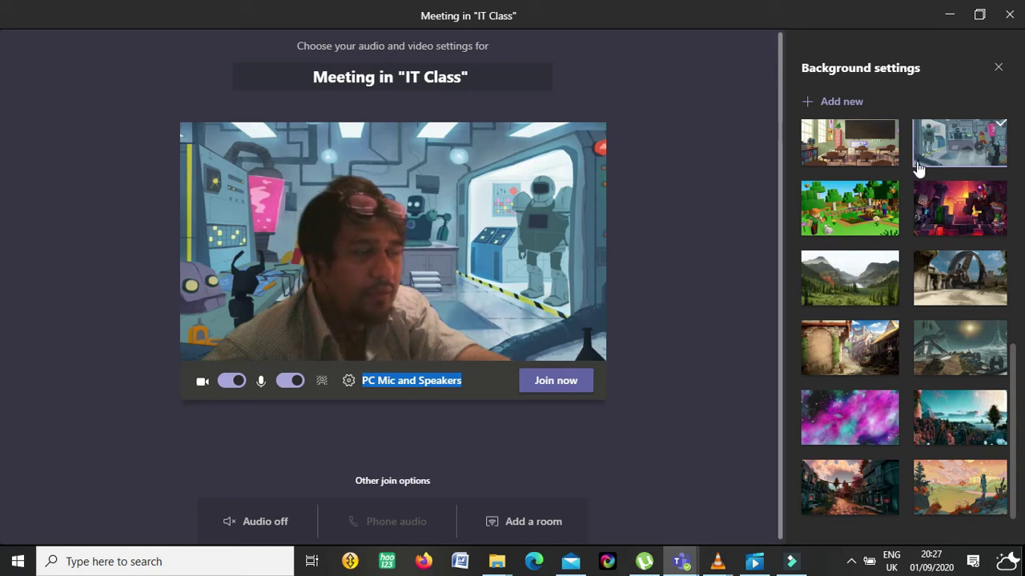
Try the Minecraft, orange balls and pink spheres virtual backgrounds
click(857, 210)
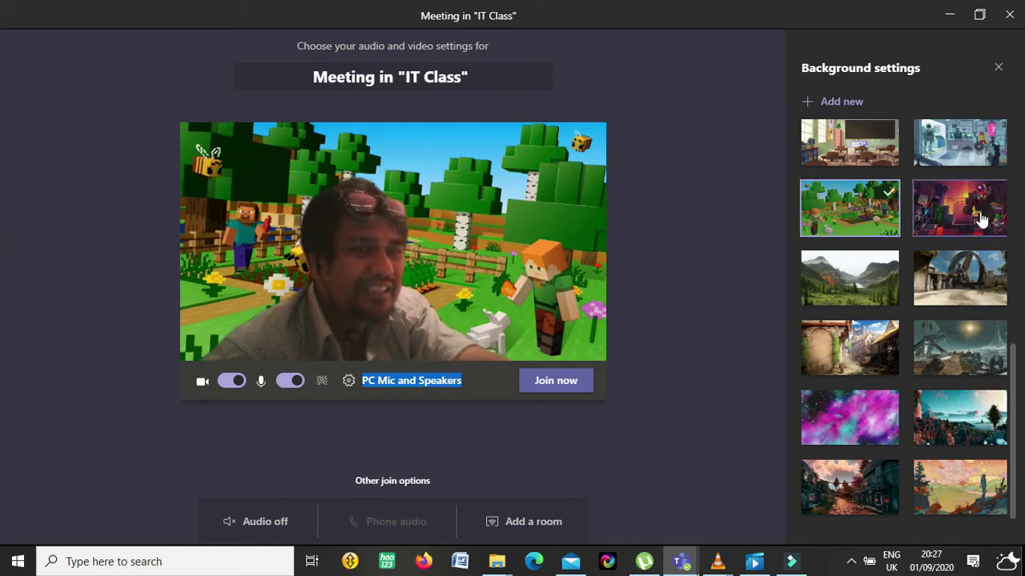
drag(1012, 388, 1022, 276)
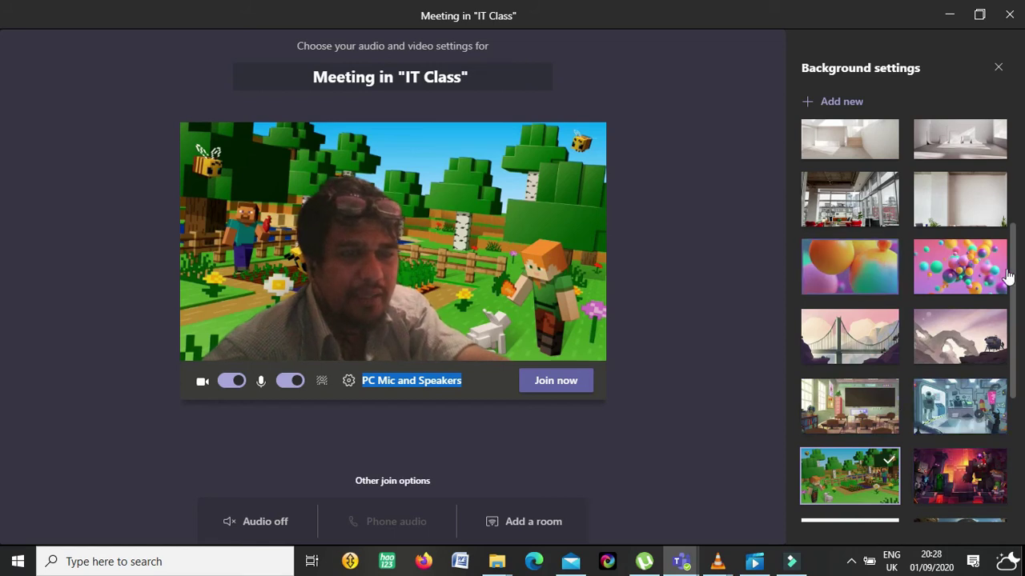
key(Return)
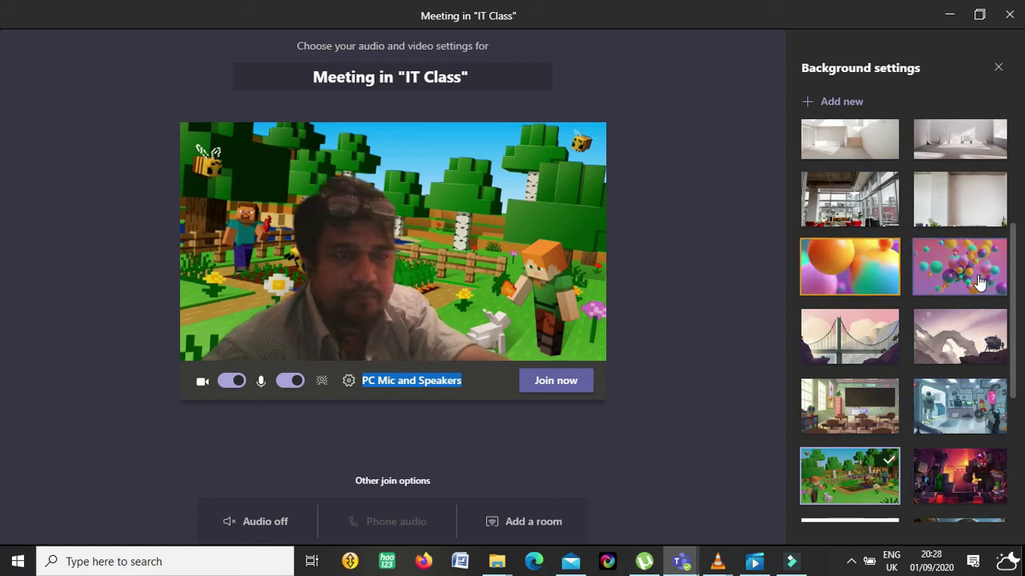
click(939, 282)
click(939, 282)
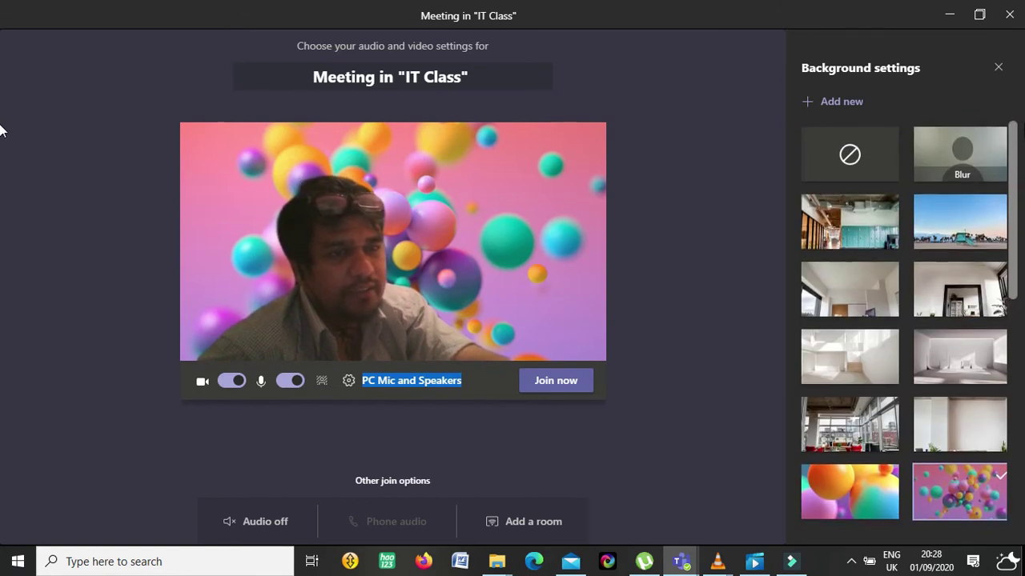
Apply the pink-sky suspension bridge illustration as the background
drag(1015, 194, 1013, 249)
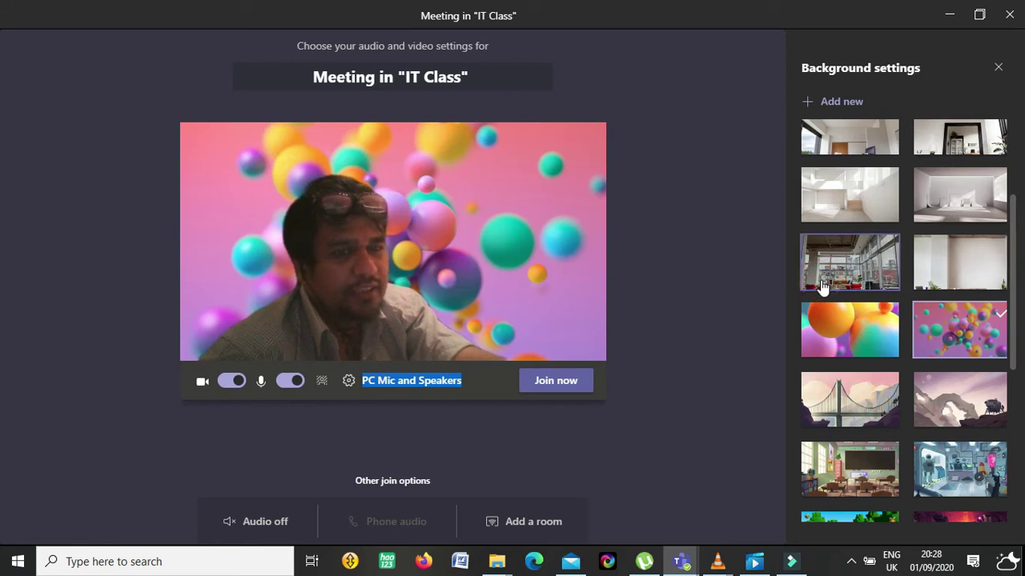
click(823, 286)
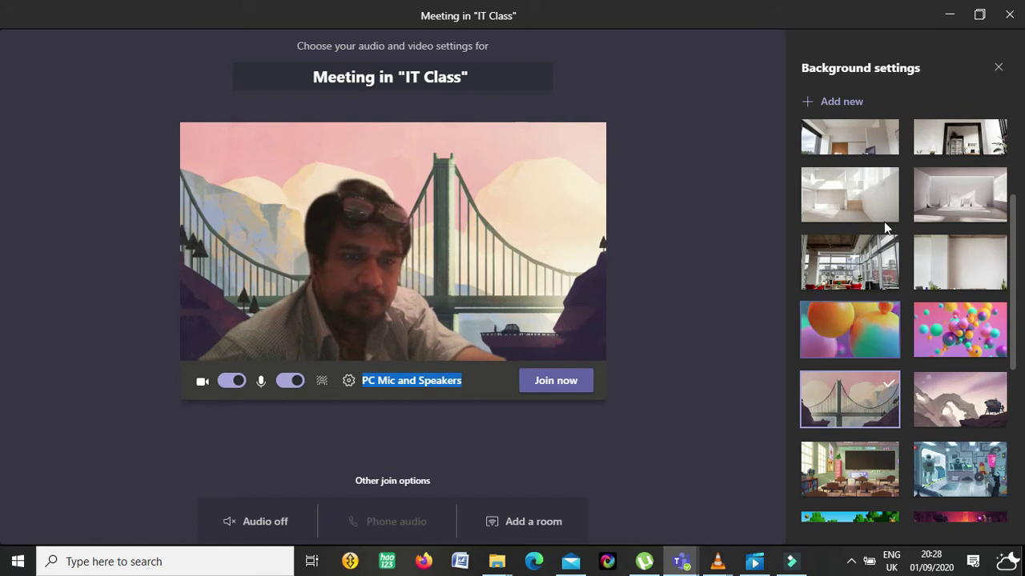
scroll(897, 208, up, 3)
scroll(903, 195, down, 10)
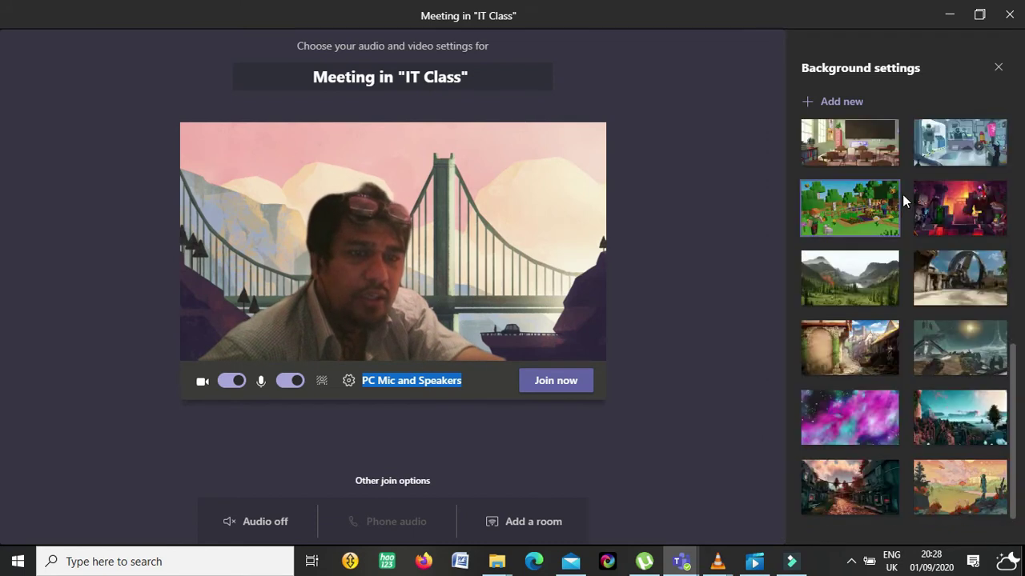
scroll(903, 200, up, 10)
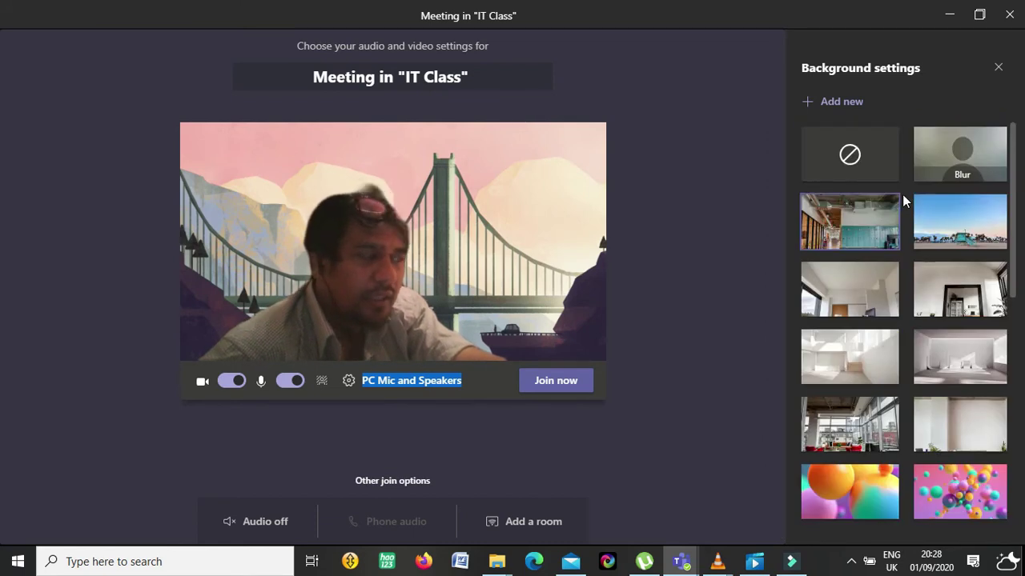
Switch between None, Blur and the beach image, ending on the Blur effect
click(877, 162)
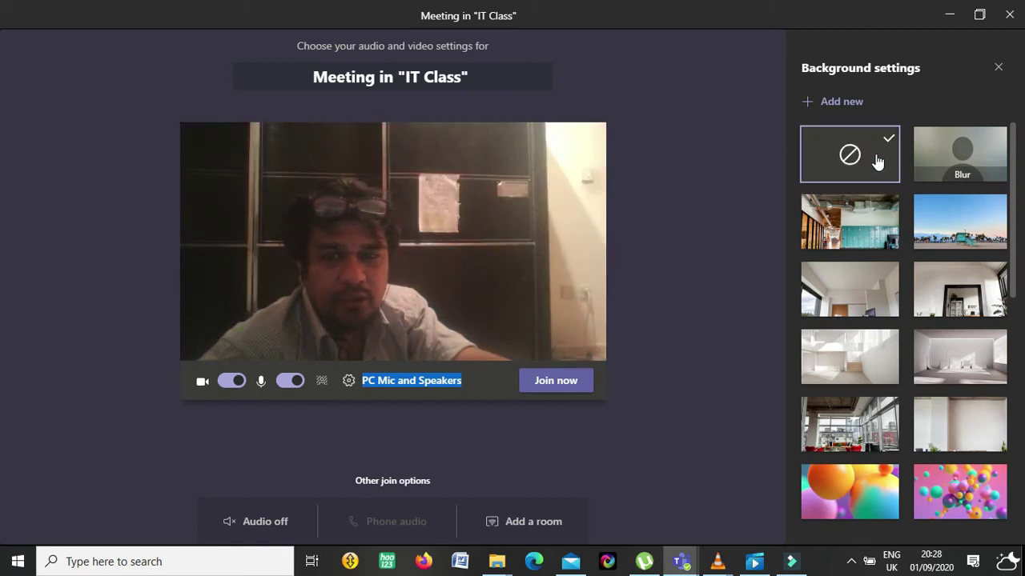
click(949, 154)
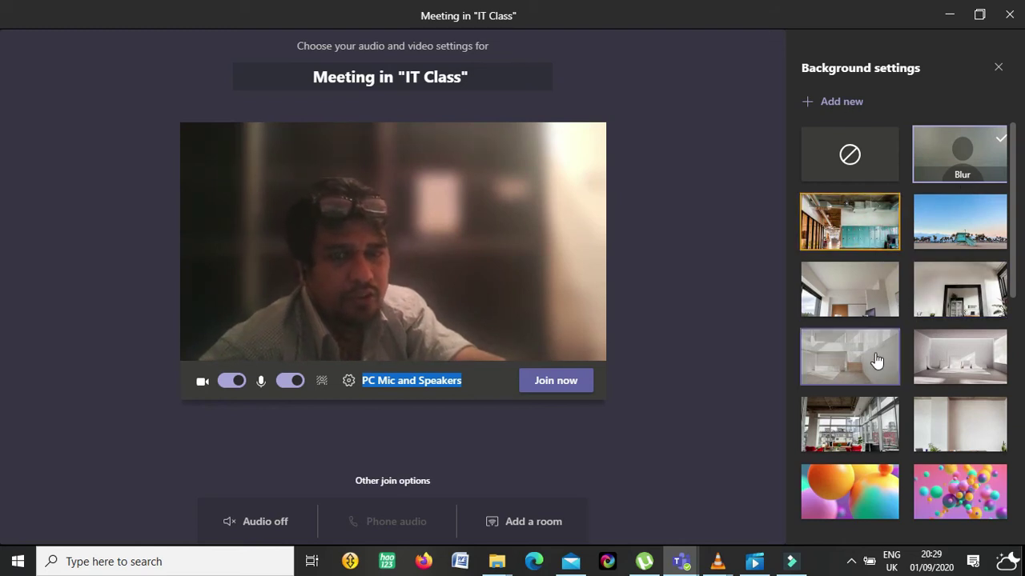
click(969, 231)
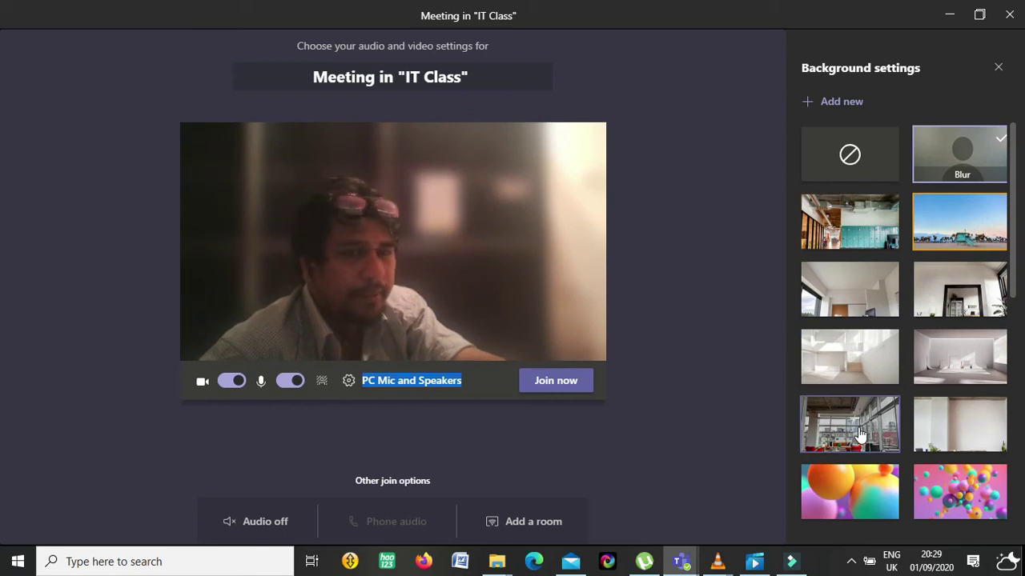
scroll(873, 381, down, 10)
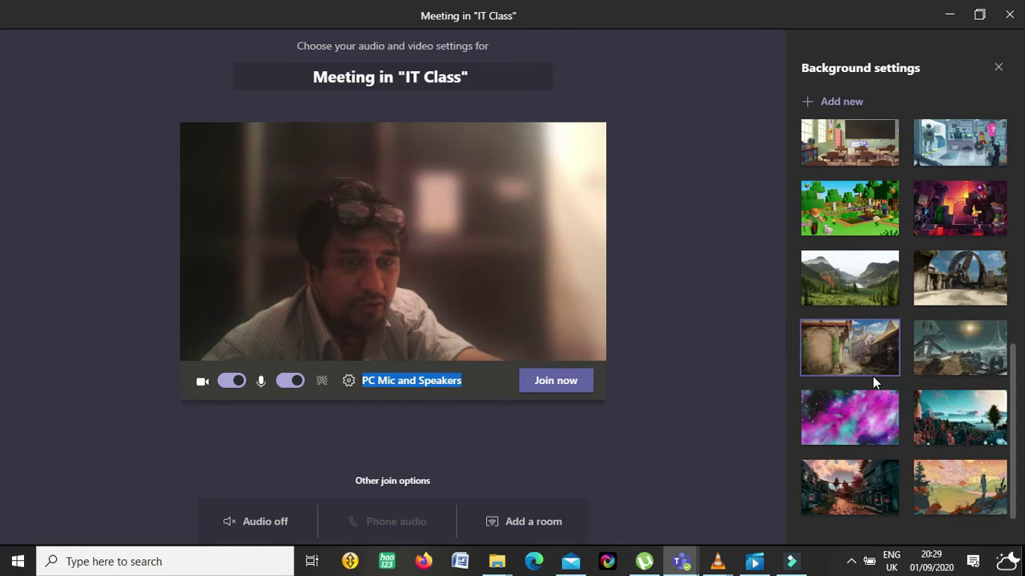
scroll(924, 224, up, 10)
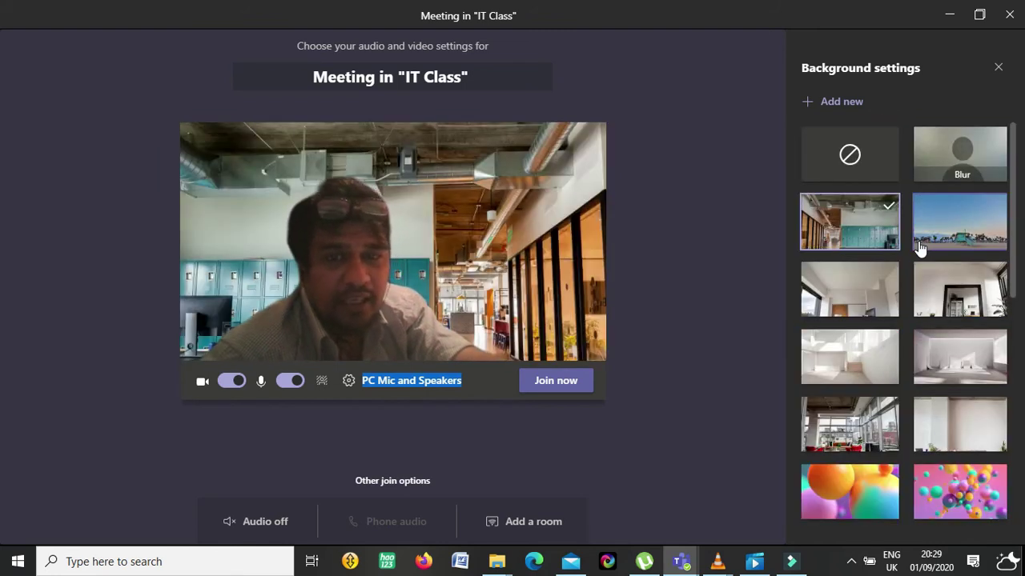
click(851, 158)
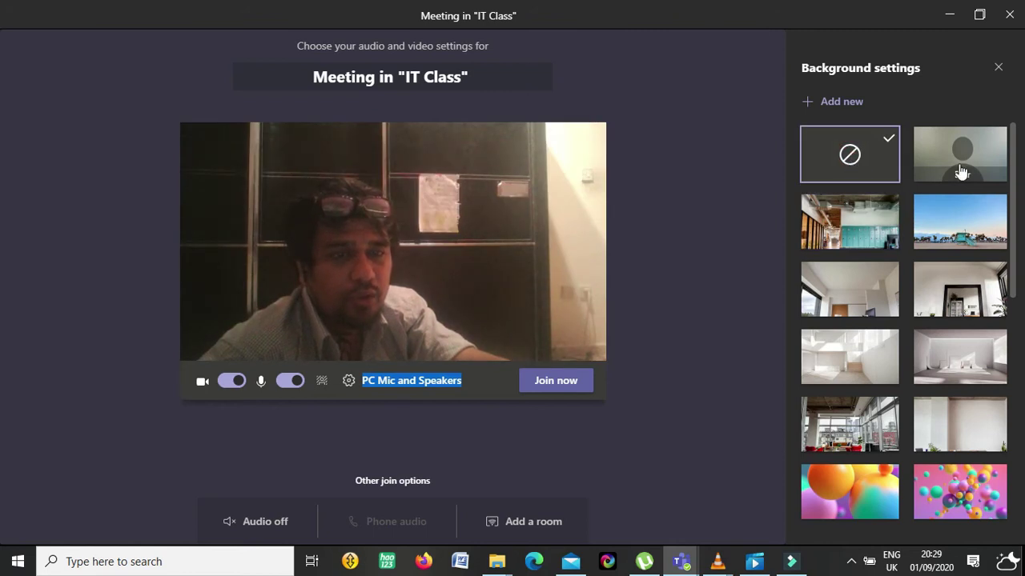
click(961, 172)
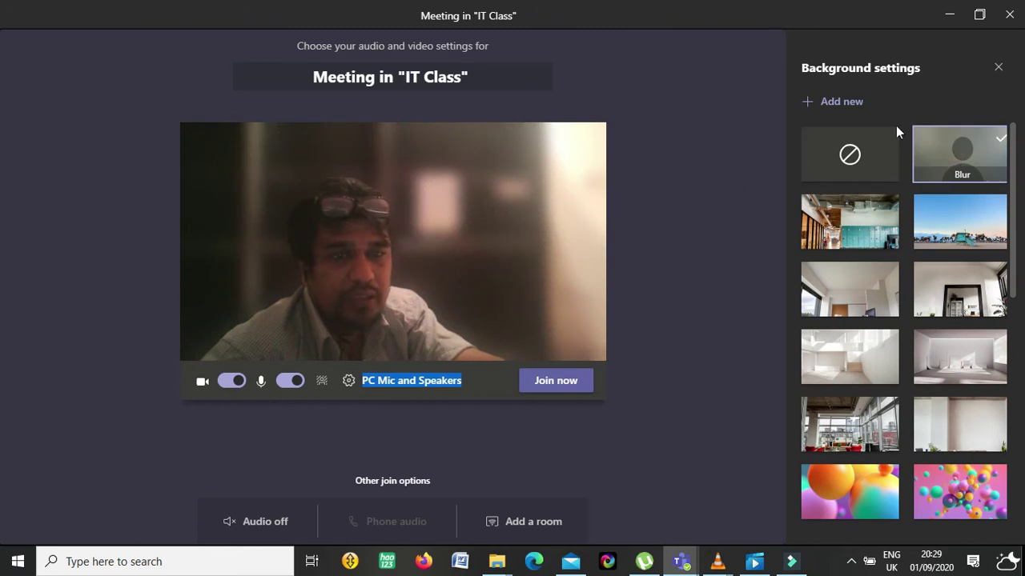
Upload the Cat Hollow Park picture from Pictures\park as a custom background
click(842, 102)
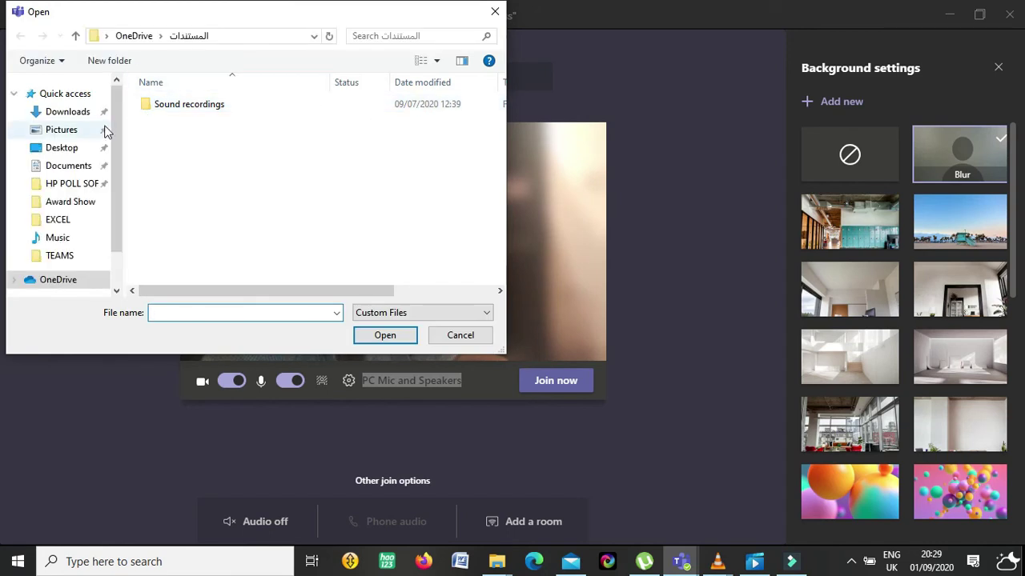
drag(116, 118, 140, 84)
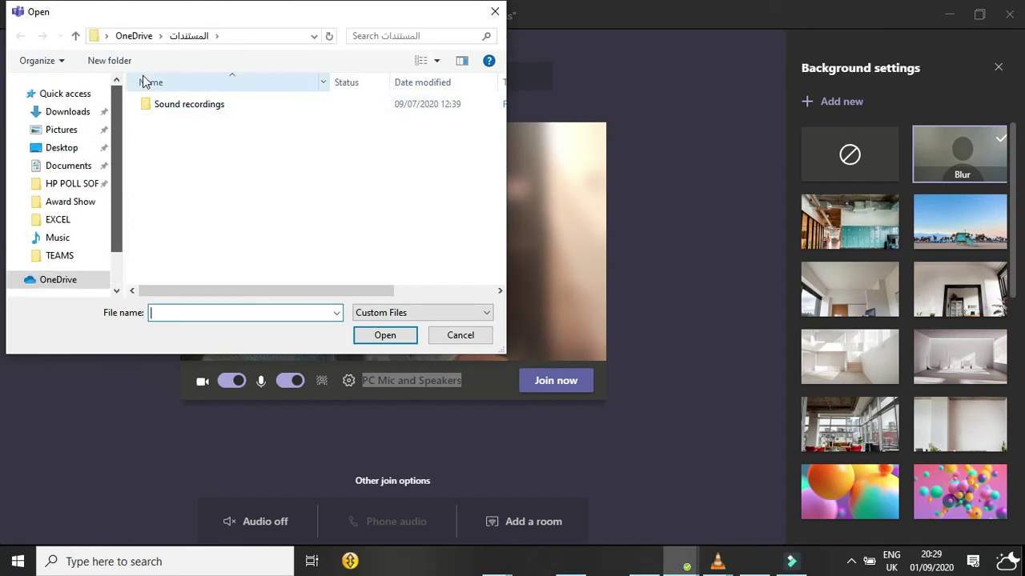
click(62, 130)
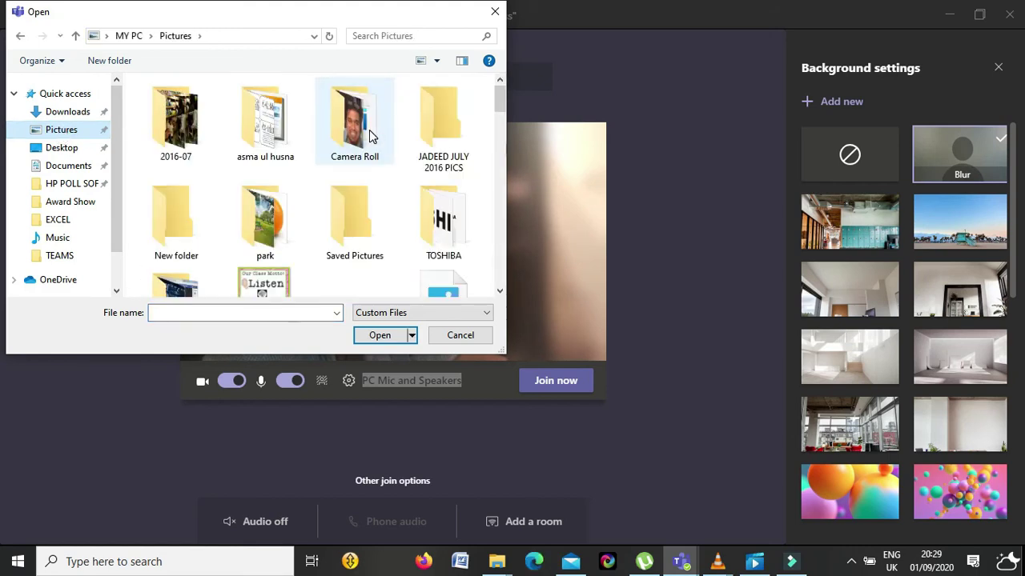
click(284, 231)
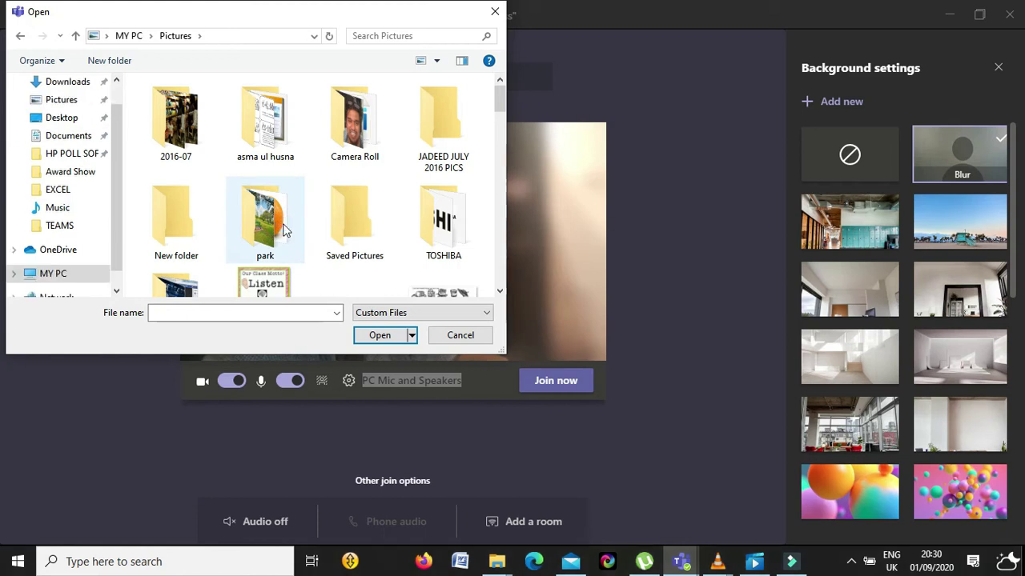
click(192, 143)
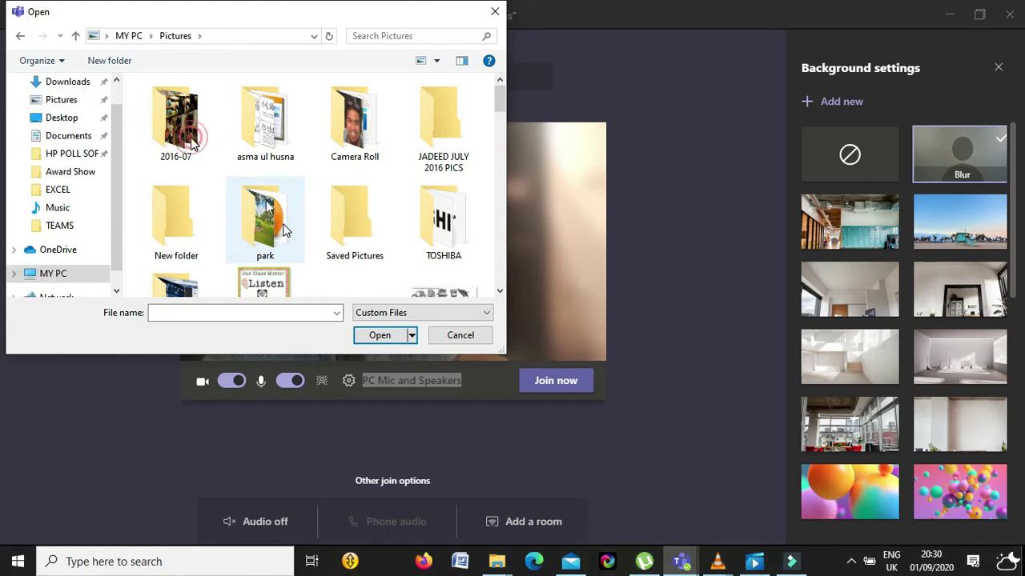
click(378, 334)
click(380, 337)
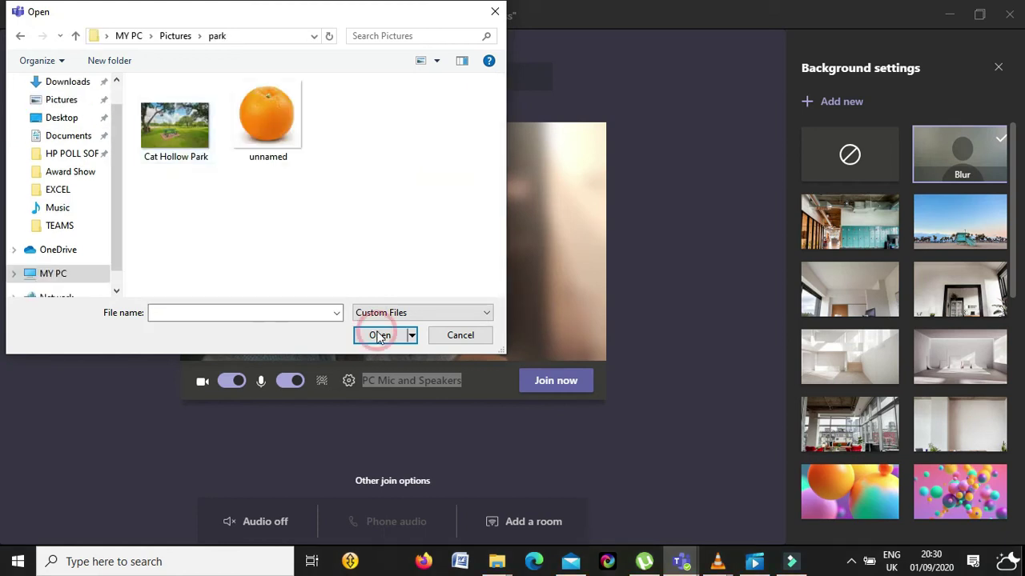
click(378, 335)
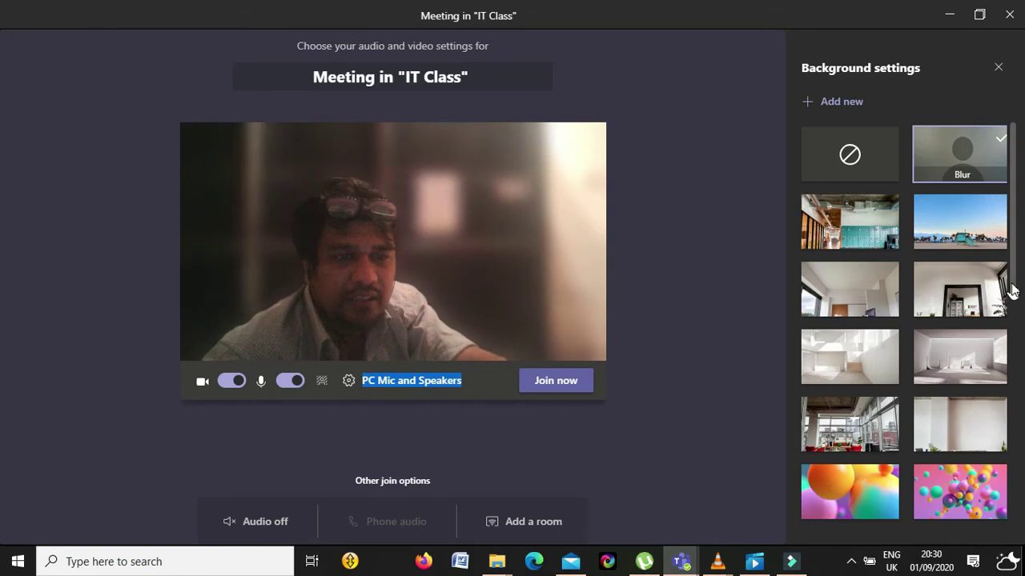
Confirm the Cat Hollow Park image is ticked in the background list and begin joining
scroll(1012, 290, down, 5)
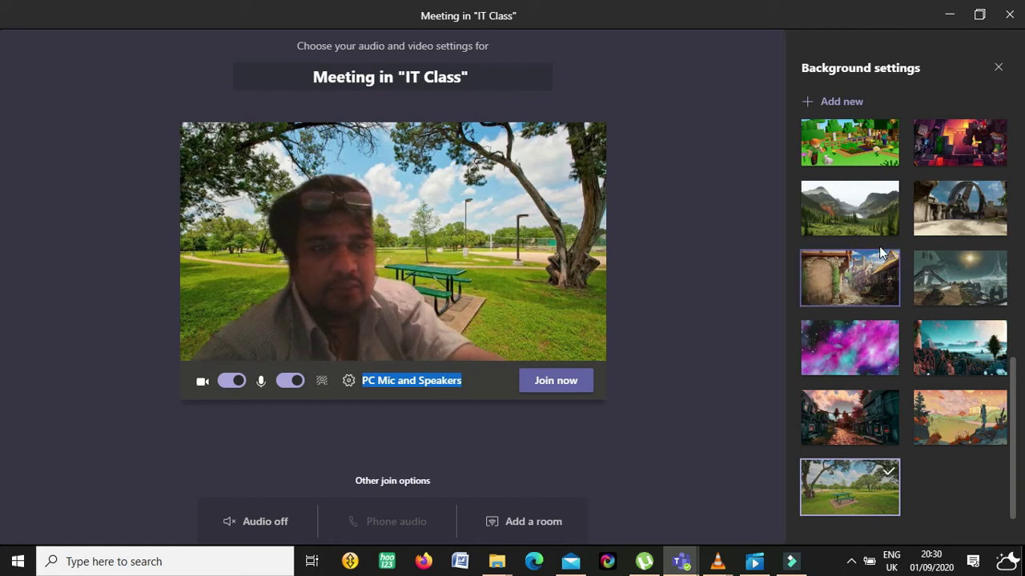
scroll(880, 253, up, 10)
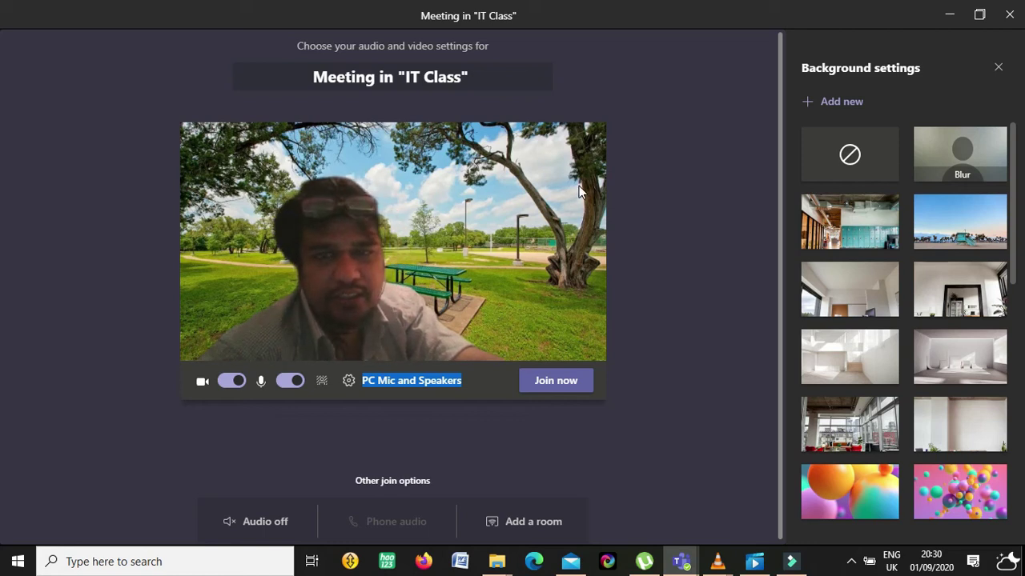
click(554, 382)
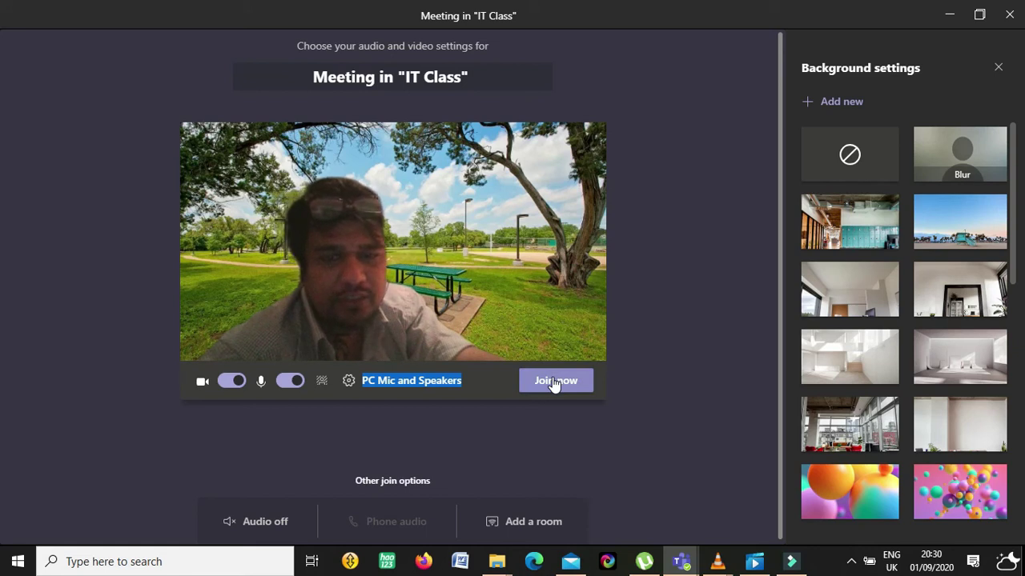
Join the IT Class meeting with the park picture behind the video
click(554, 382)
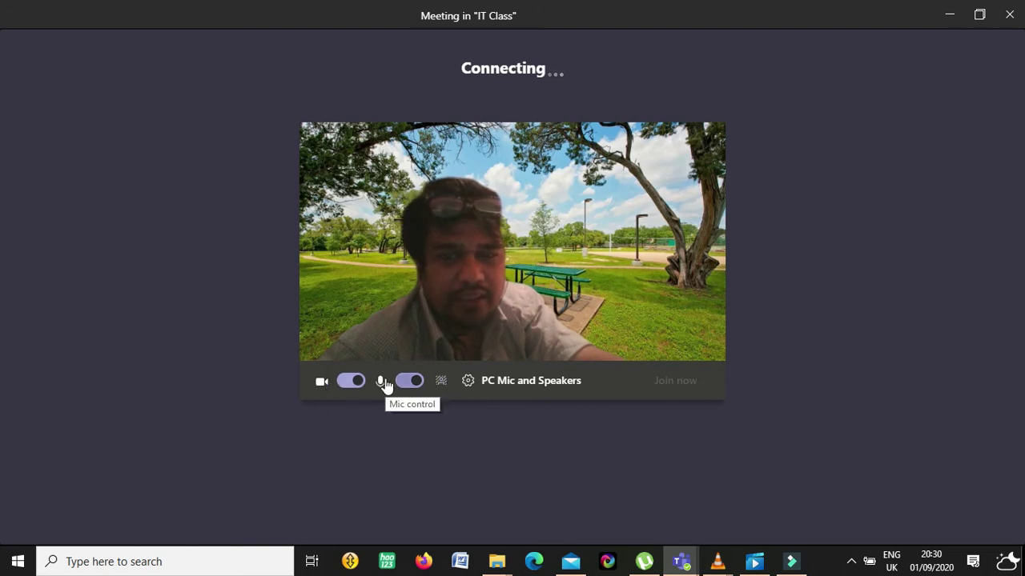
click(442, 383)
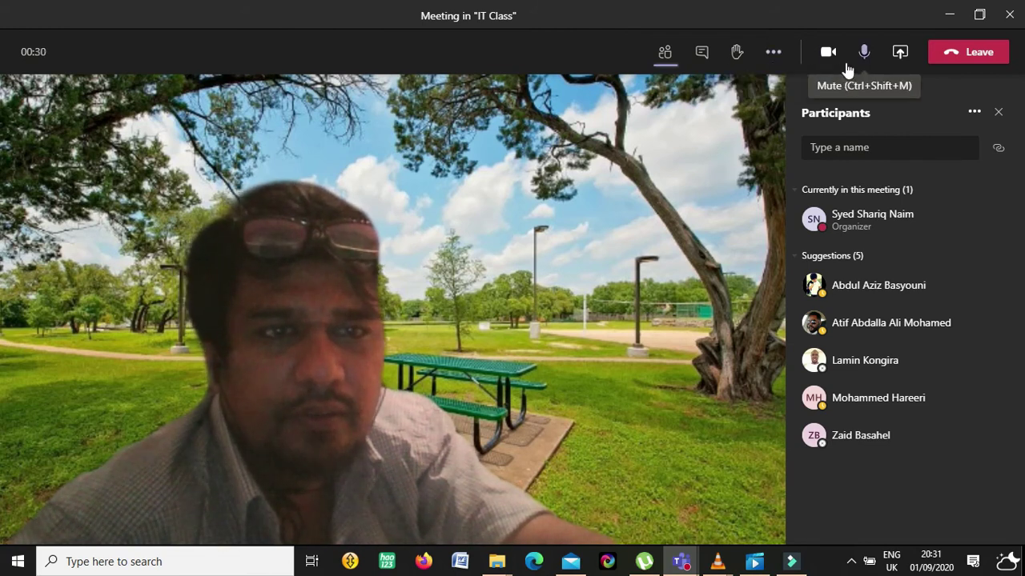
In the meeting's background effects, preview no effect and then Blur
click(772, 53)
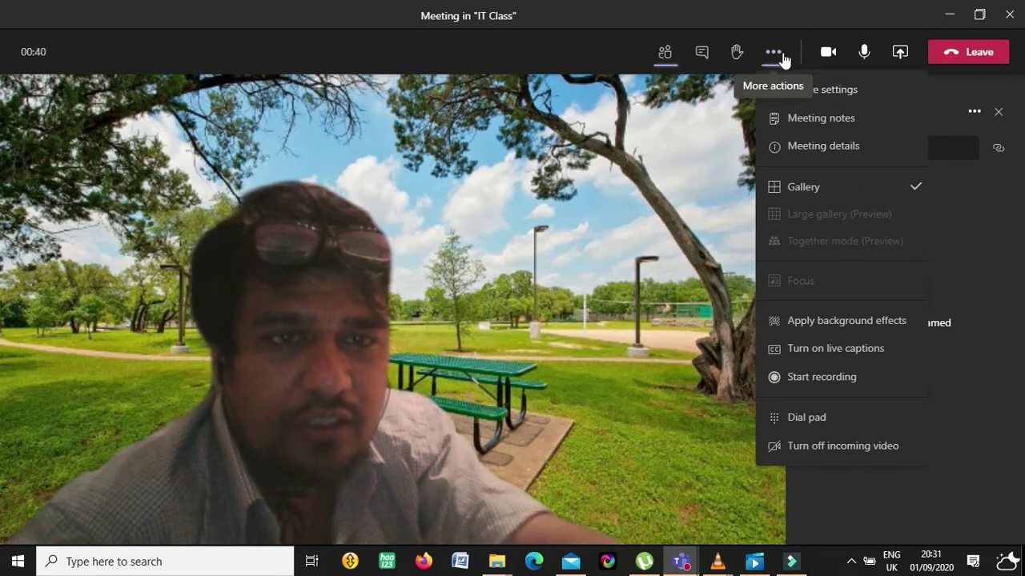
click(817, 326)
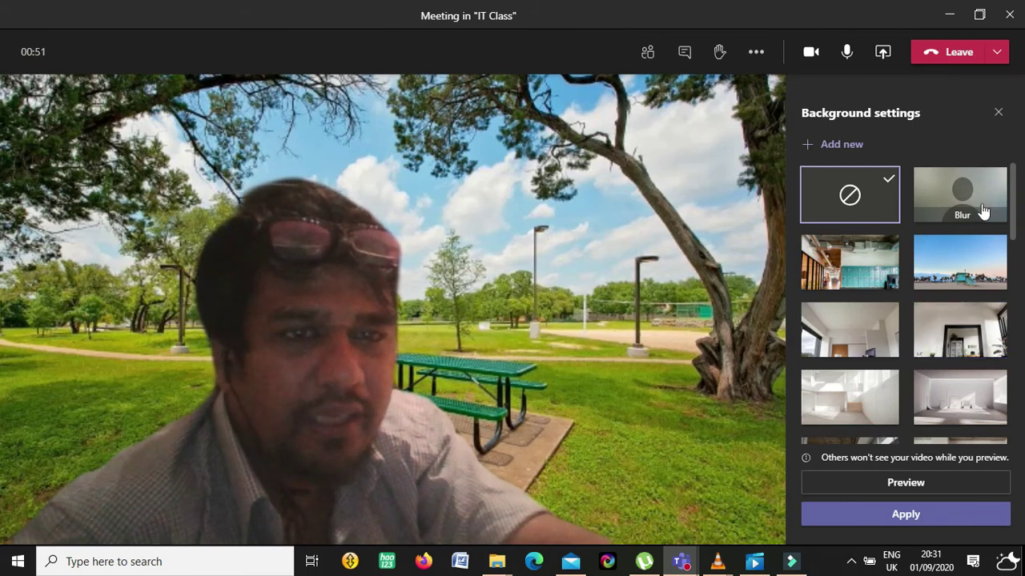
click(858, 210)
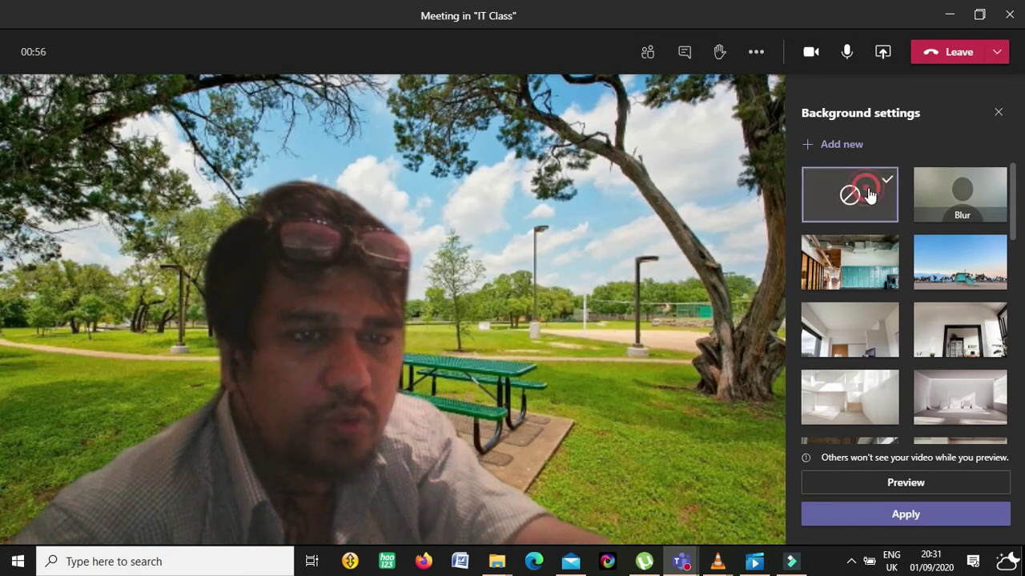
click(961, 192)
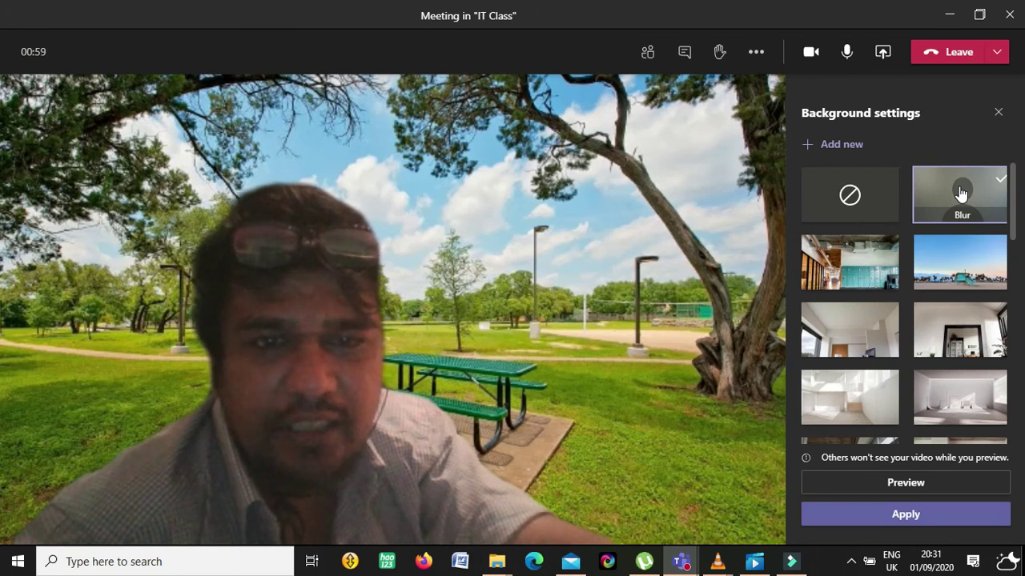
Preview the beach background, reselect the park image, and close the Background settings panel
click(967, 288)
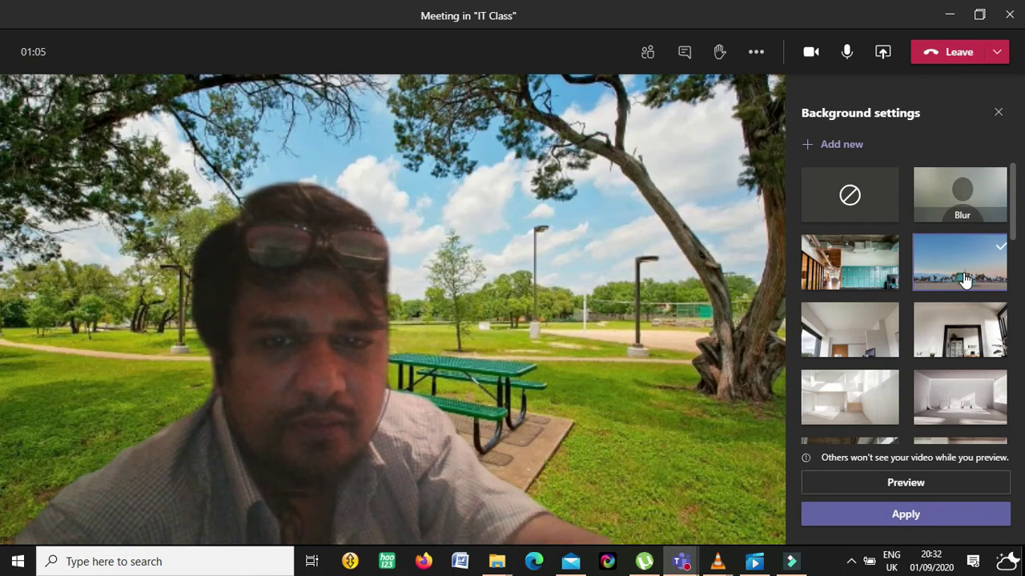
scroll(965, 357, down, 5)
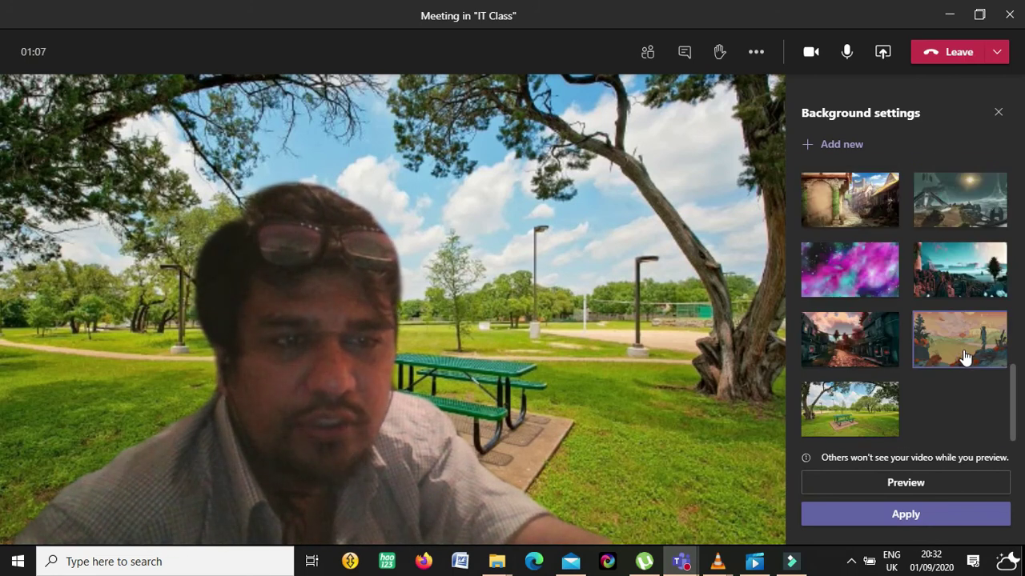
click(888, 408)
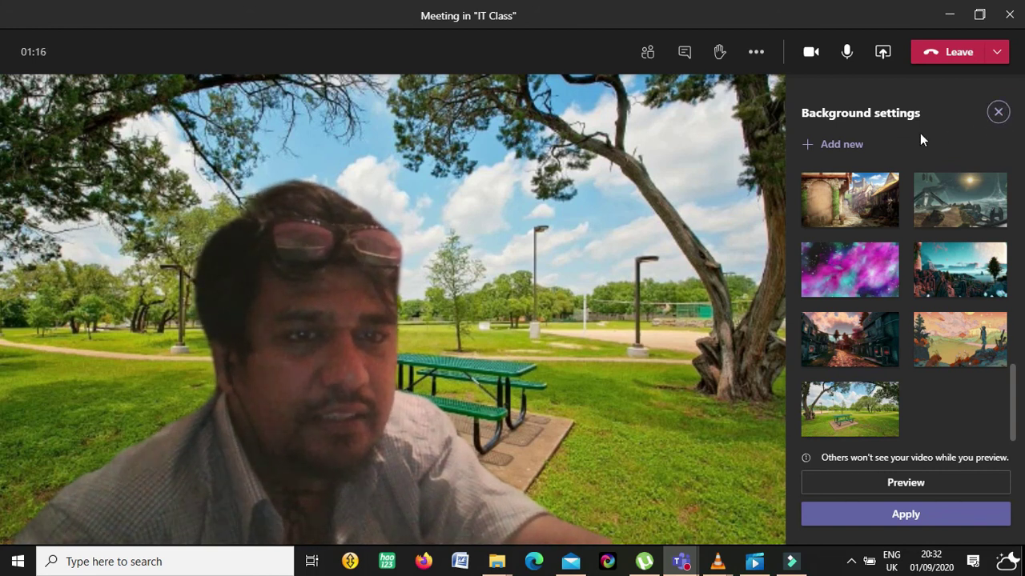
click(999, 113)
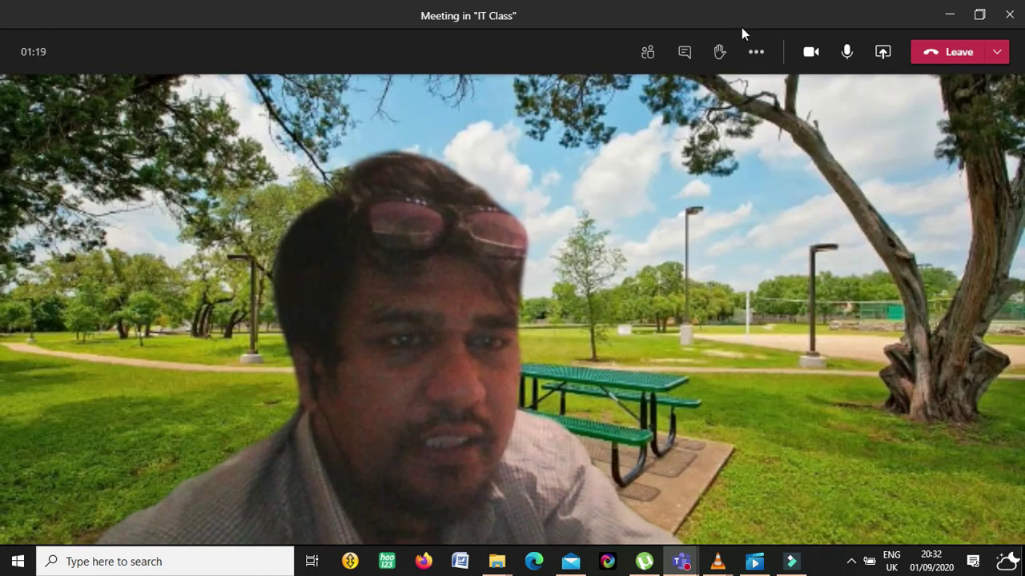
Show the participants list, then apply the Blur background effect to the meeting video
click(649, 58)
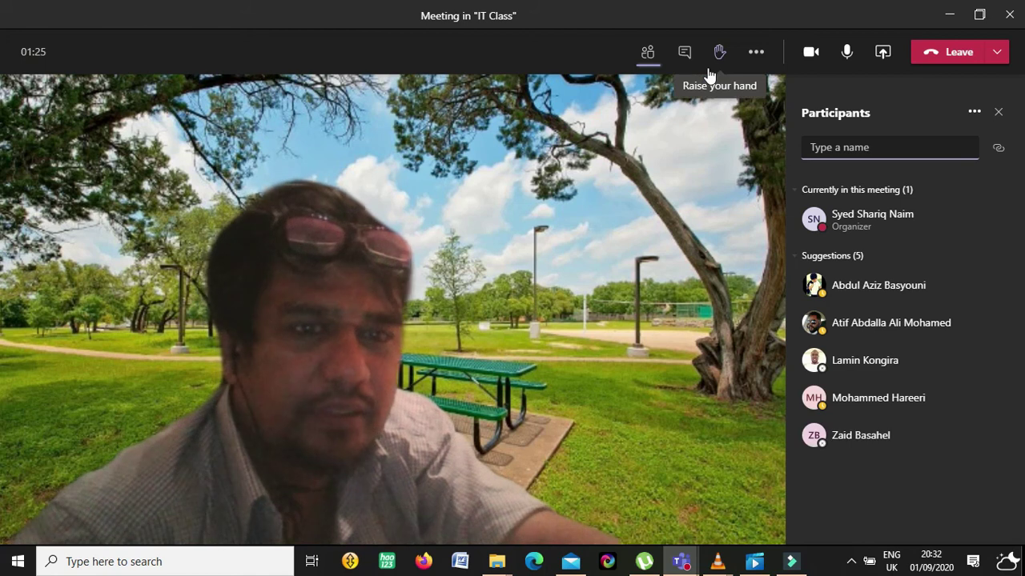
click(756, 53)
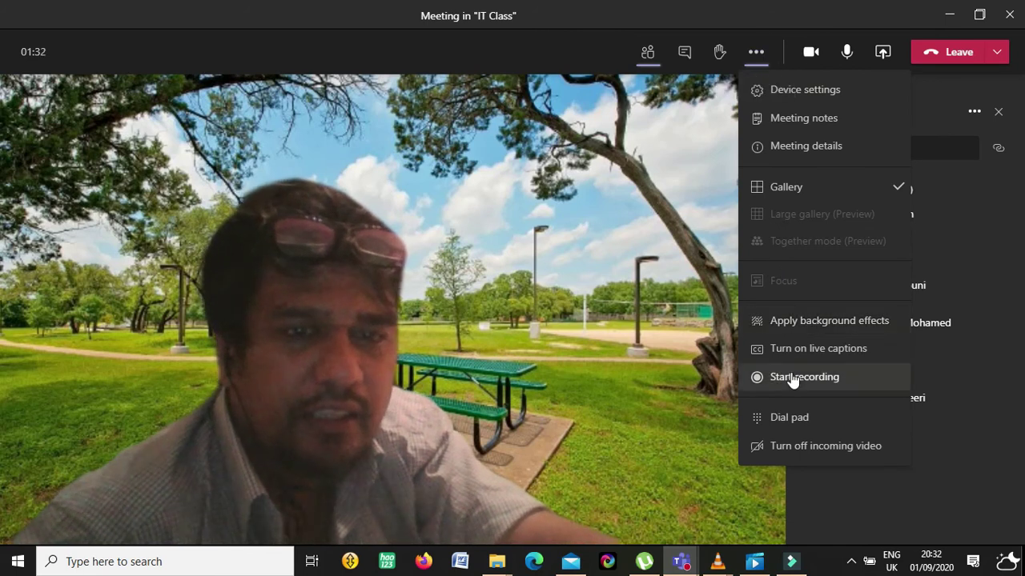
click(797, 322)
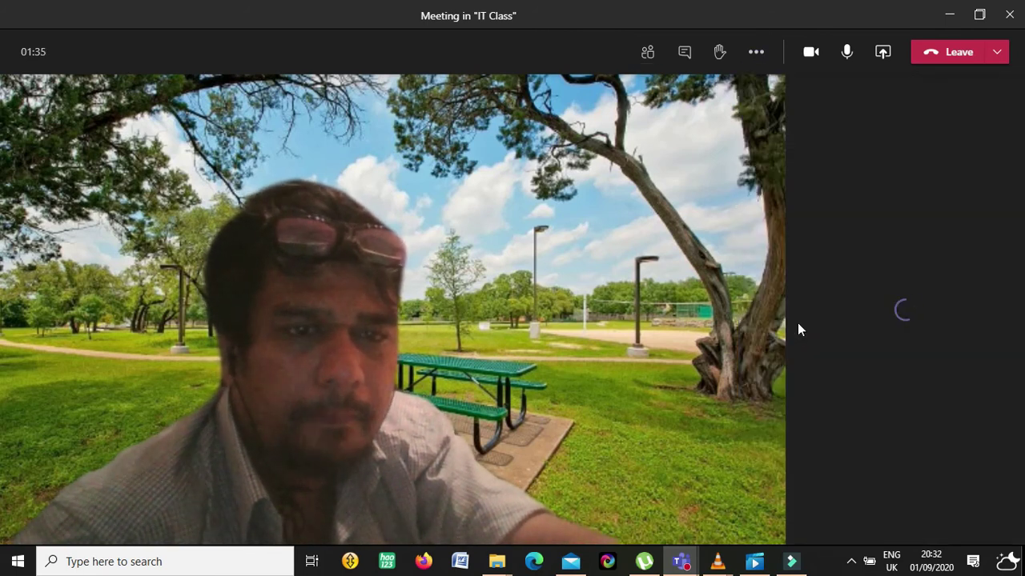
click(965, 196)
scroll(950, 235, down, 5)
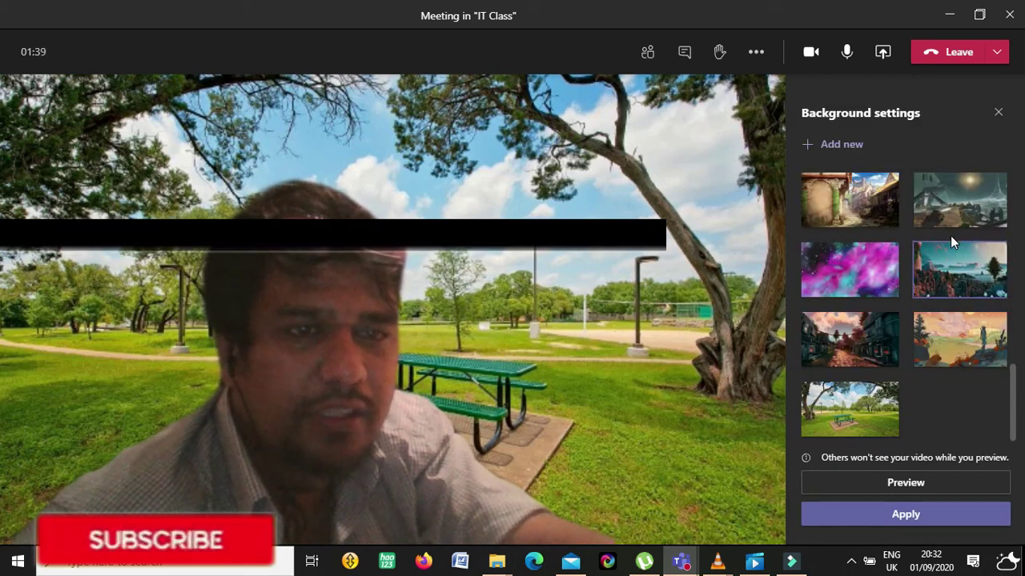
scroll(950, 235, up, 5)
click(945, 210)
scroll(952, 243, down, 5)
click(936, 516)
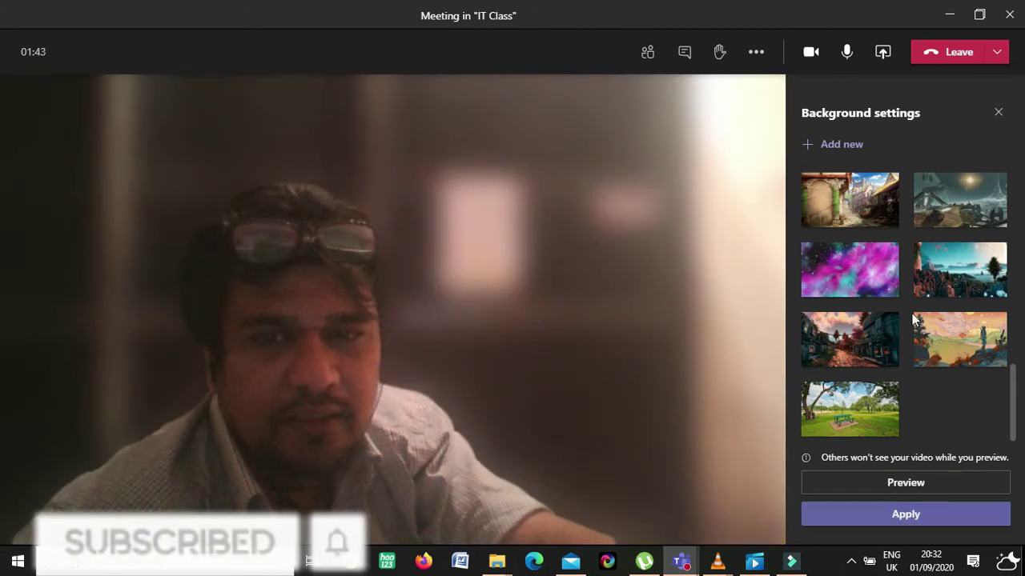
Apply the pink galaxy background in place of the blur, then try the neighbouring landscape background
click(878, 291)
click(911, 517)
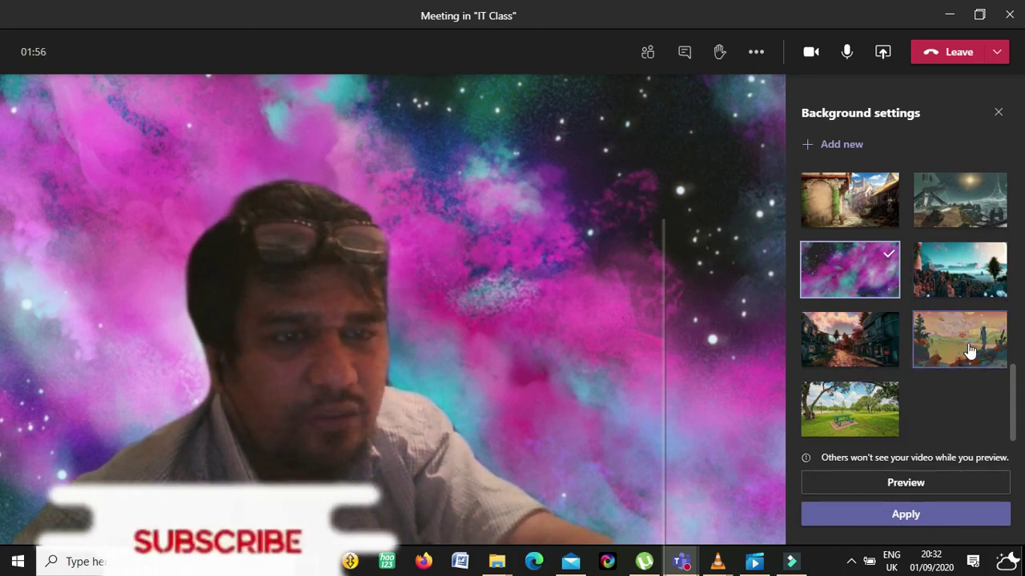
click(975, 286)
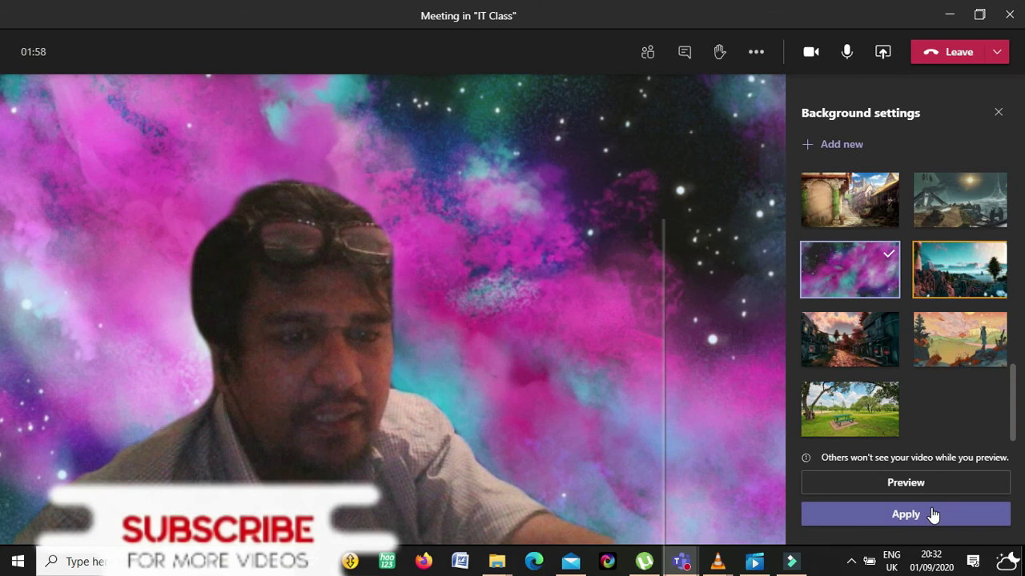
click(933, 515)
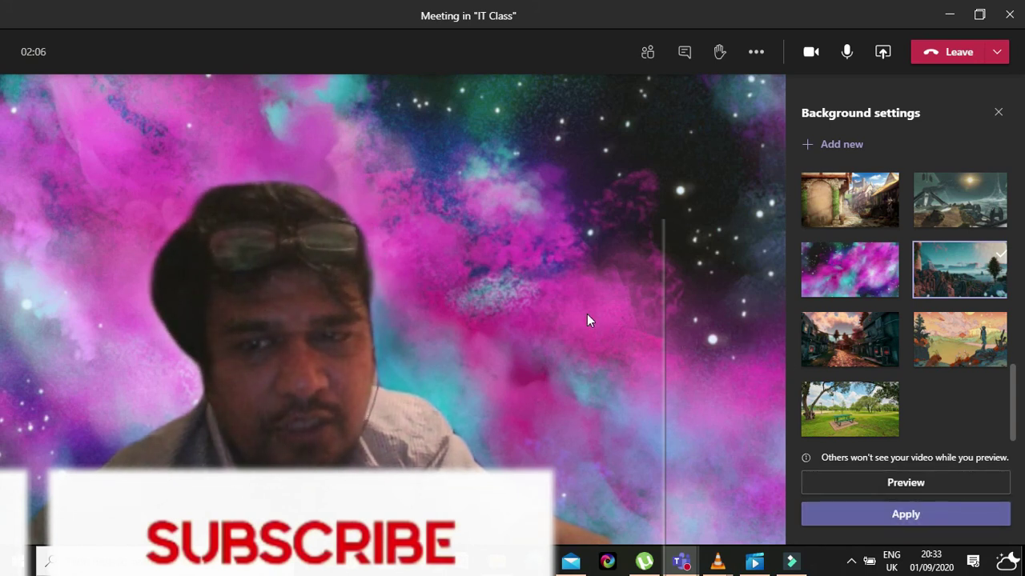
Cancel adding a new background image from file, then close the Background settings panel
scroll(985, 266, up, 5)
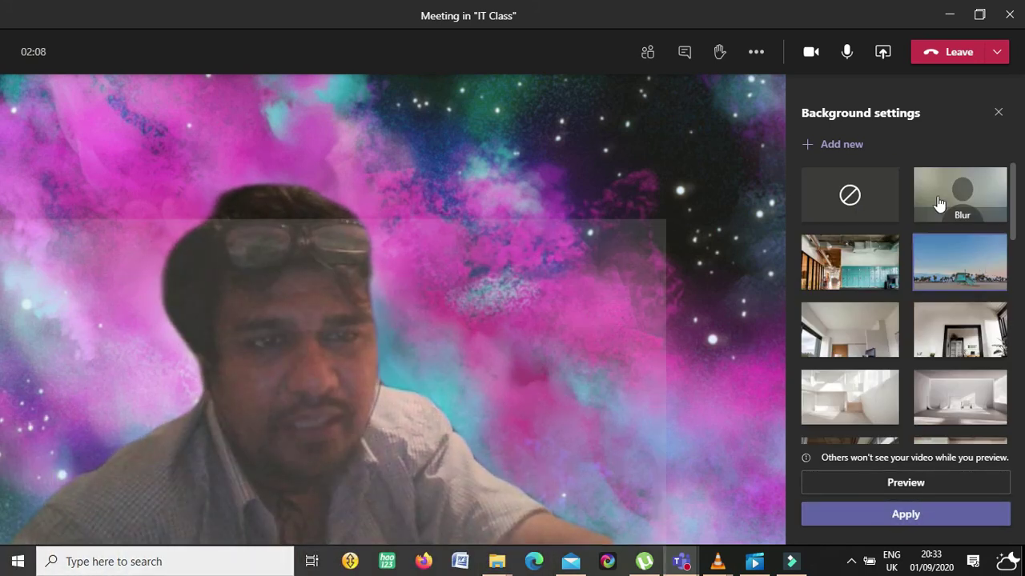
click(851, 145)
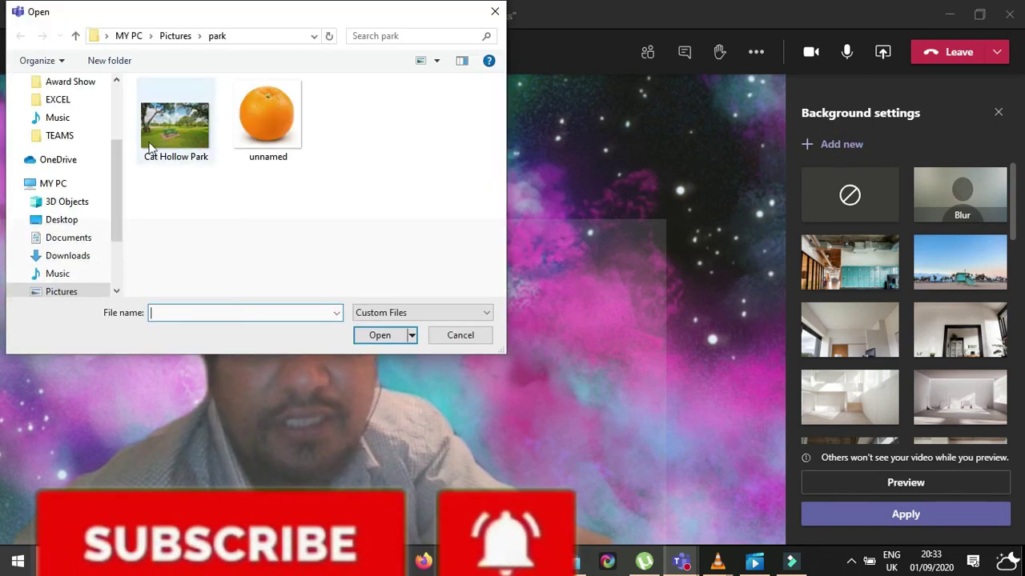
click(436, 336)
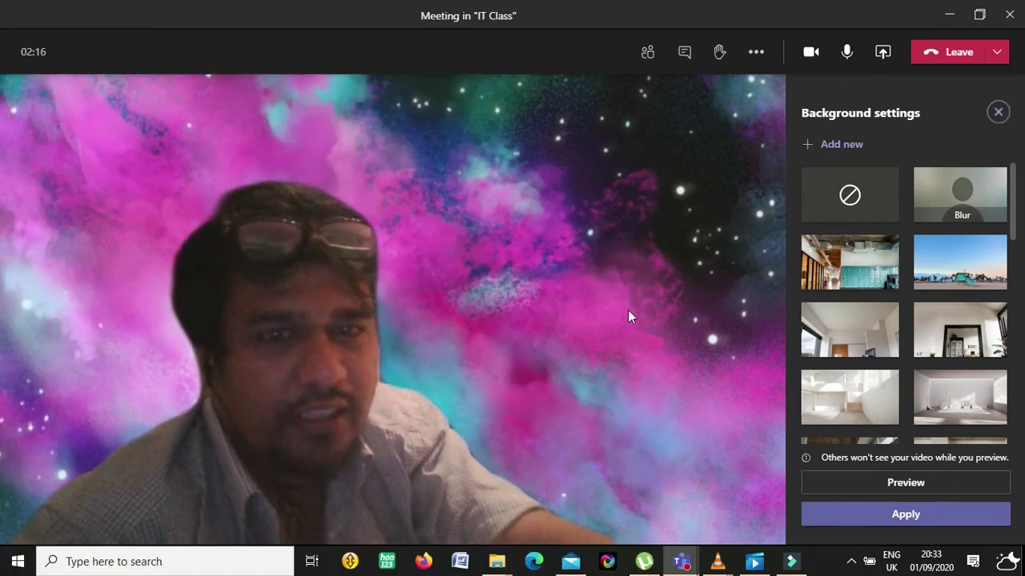
click(999, 112)
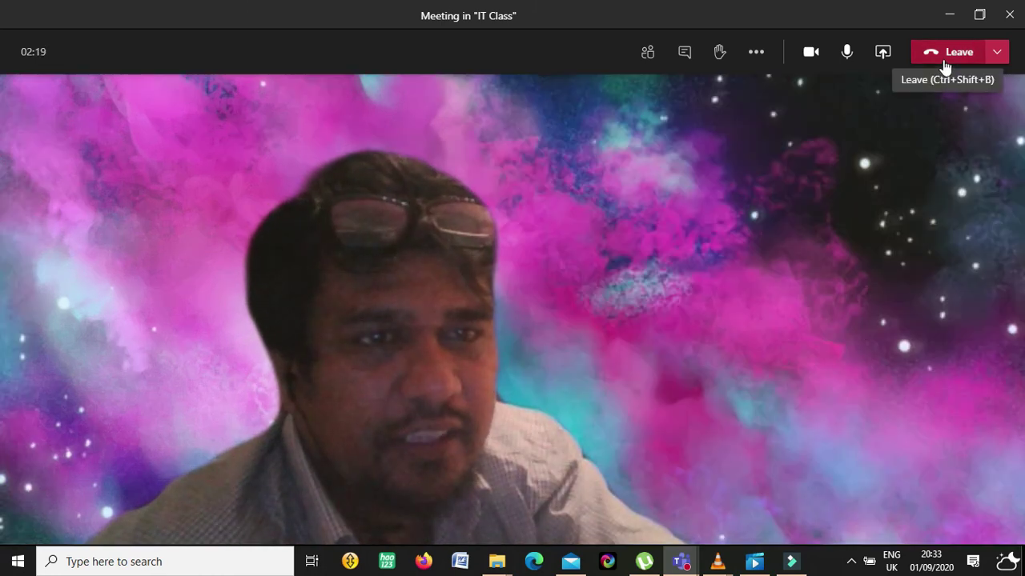